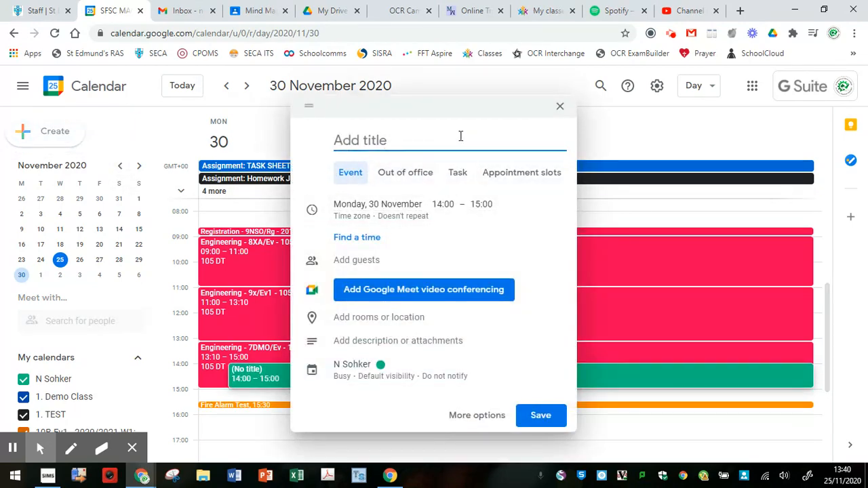
Step: Open the full event editor for the new event and title it "8XA-Ev LIVE LESSON"
left_click(467, 422)
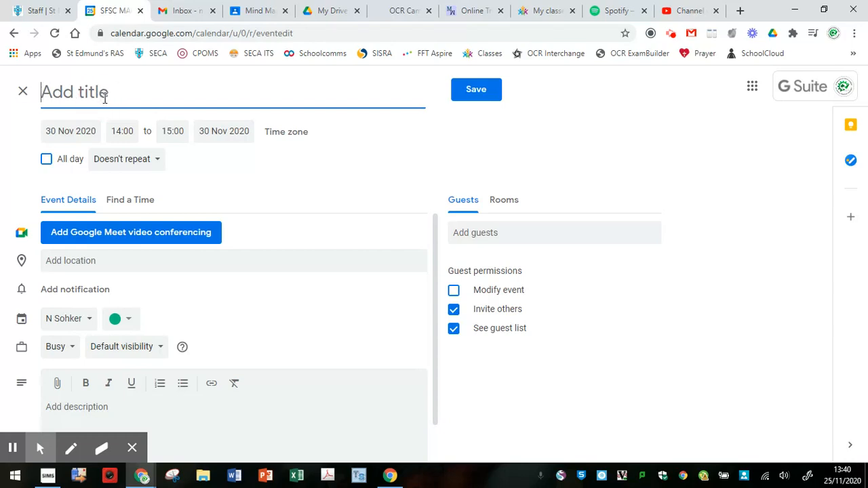
type("8X")
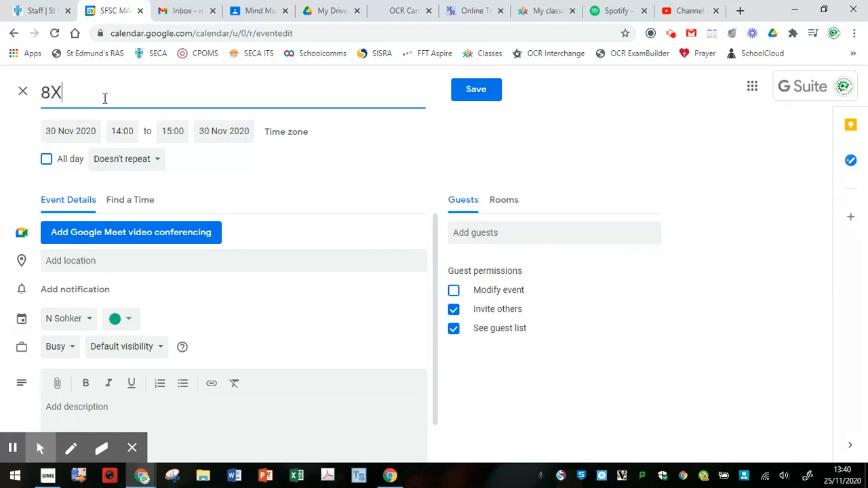
type("A-Ev LIVE LESSON")
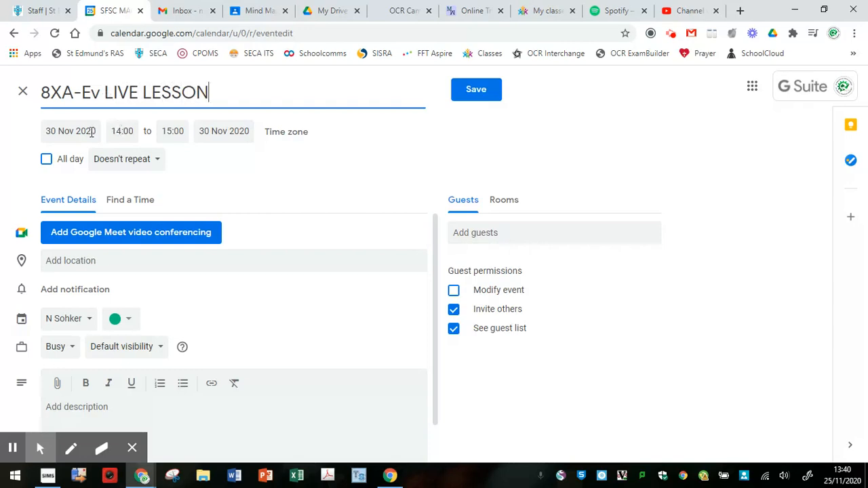
Step: Set the event's start time to 09:00 on 30 Nov 2020
left_click(128, 132)
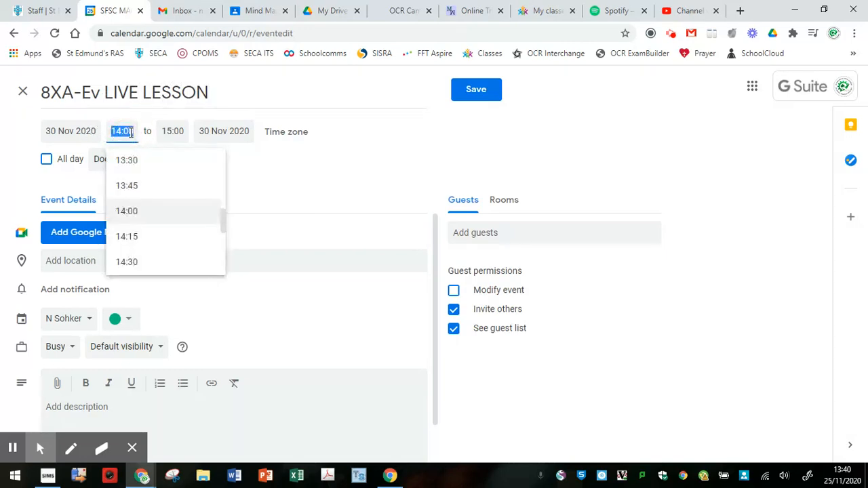
scroll(146, 180, "up", 4)
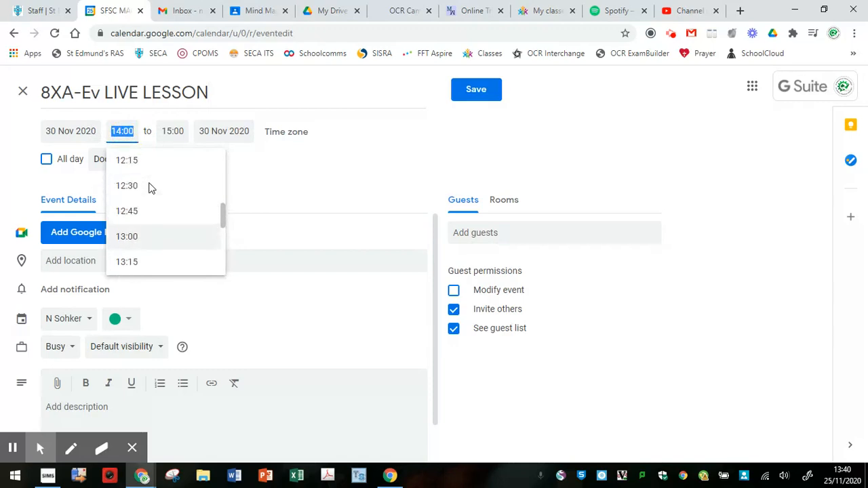
scroll(152, 184, "up", 6)
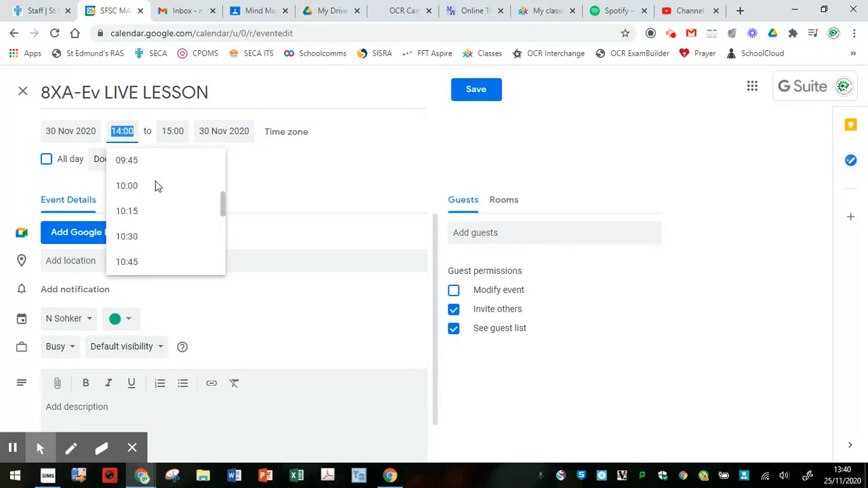
scroll(158, 182, "up", 3)
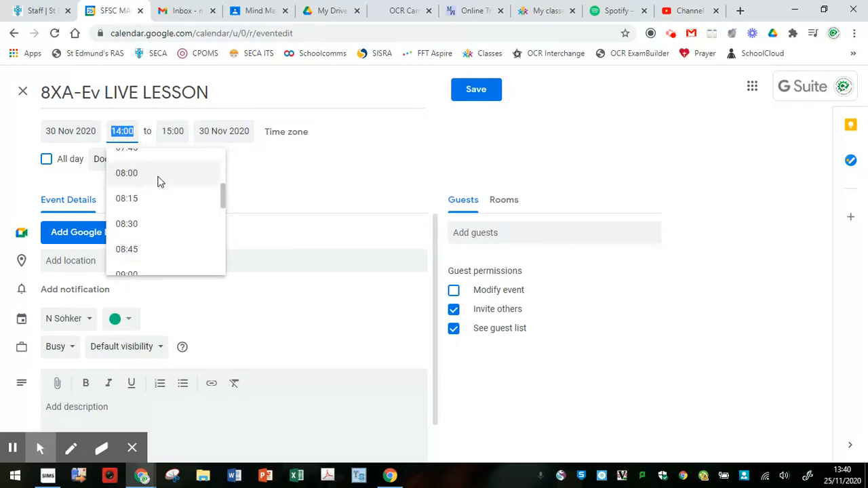
left_click(162, 177)
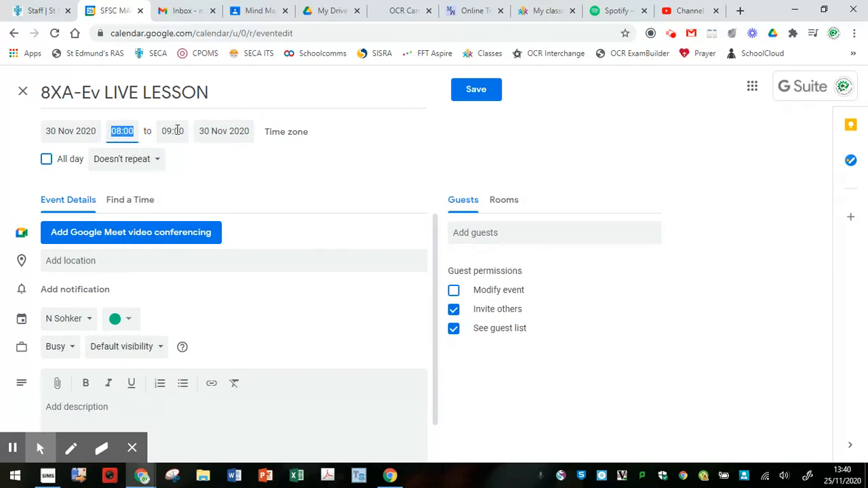
left_click(122, 130)
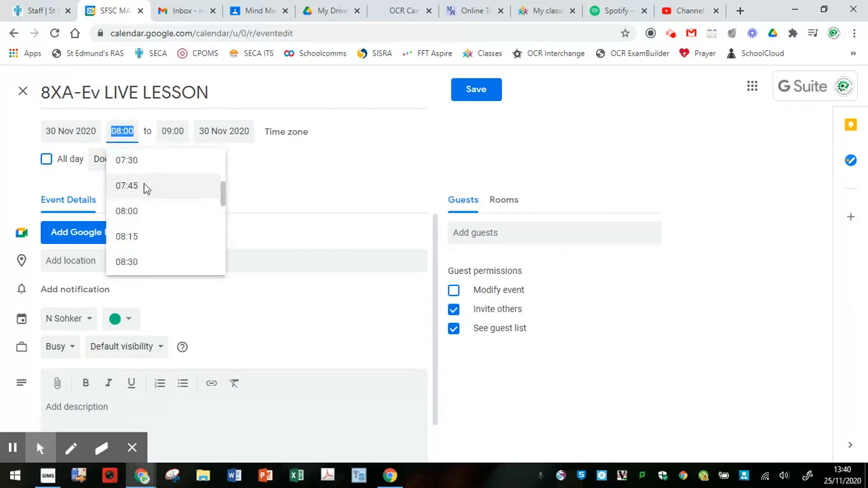
scroll(151, 217, "down", 1)
left_click(143, 239)
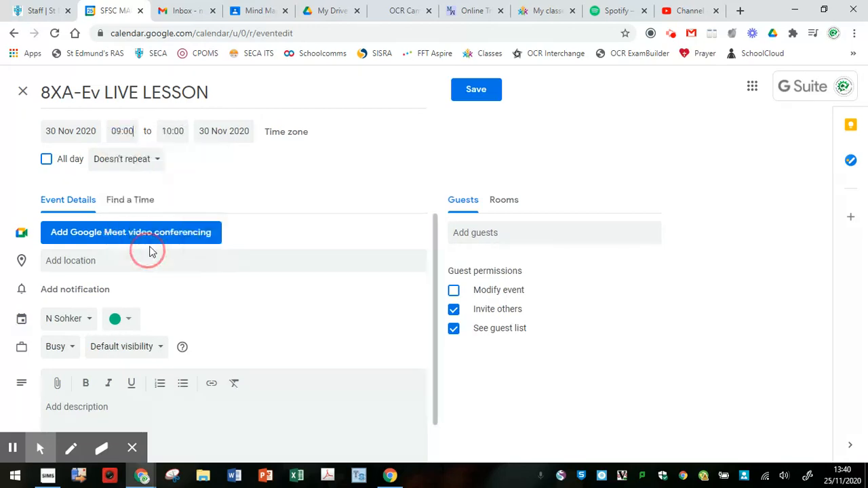
Step: Set the event's end time to the custom value 10:40
left_click(174, 131)
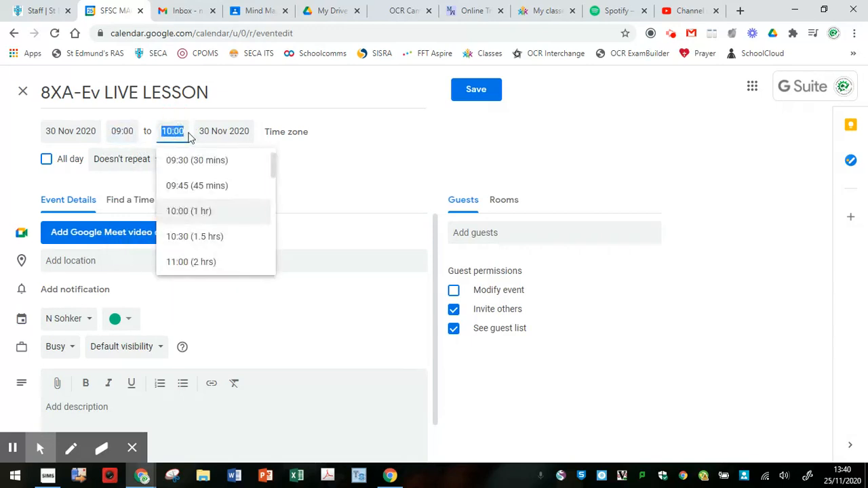
type("11")
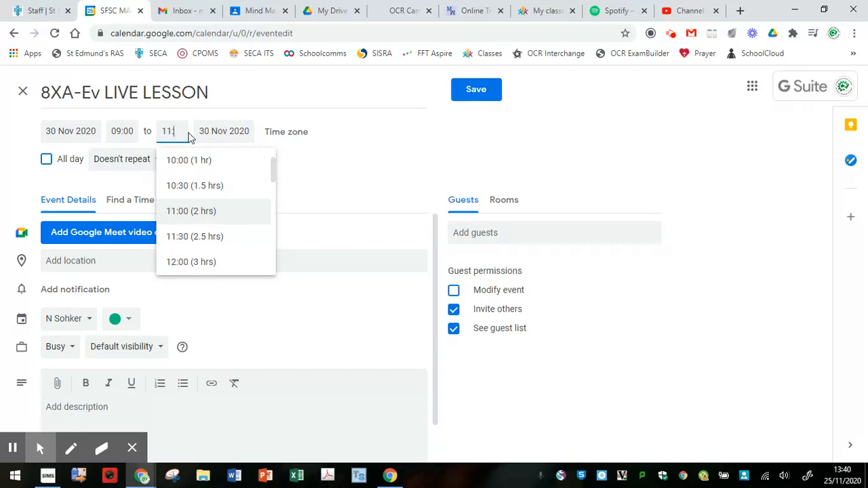
type(":")
key("BackSpace")
key("BackSpace")
type("0")
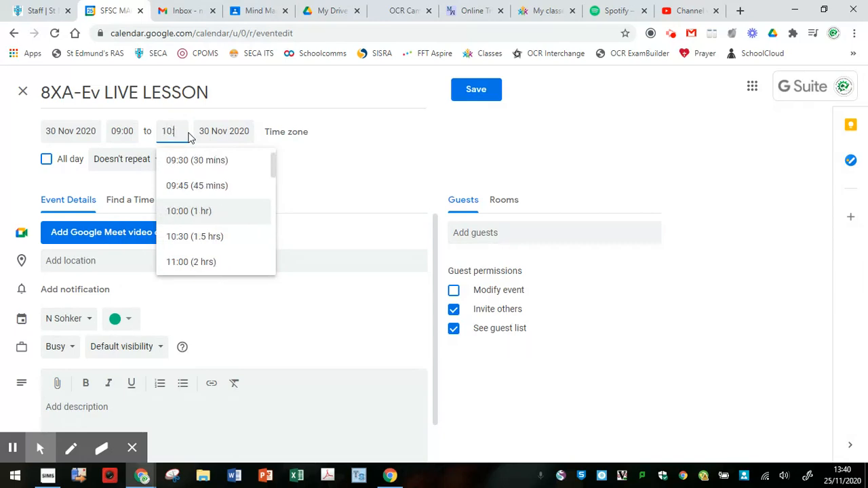
type(":40")
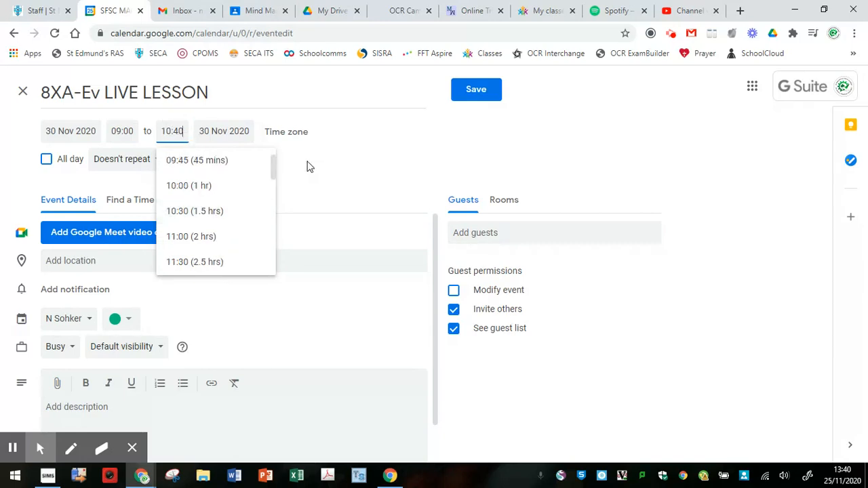
left_click(307, 166)
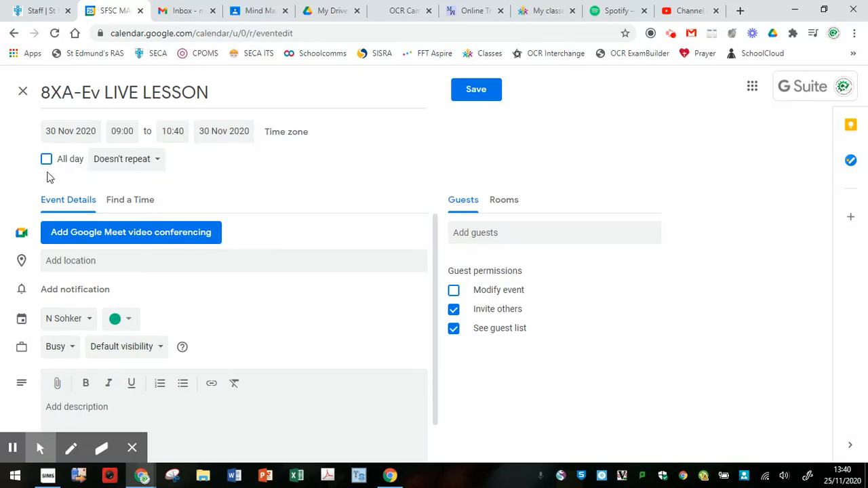
Step: Check the repeat options, keep the event as "Doesn't repeat", and add Google Meet video conferencing to it
left_click(156, 163)
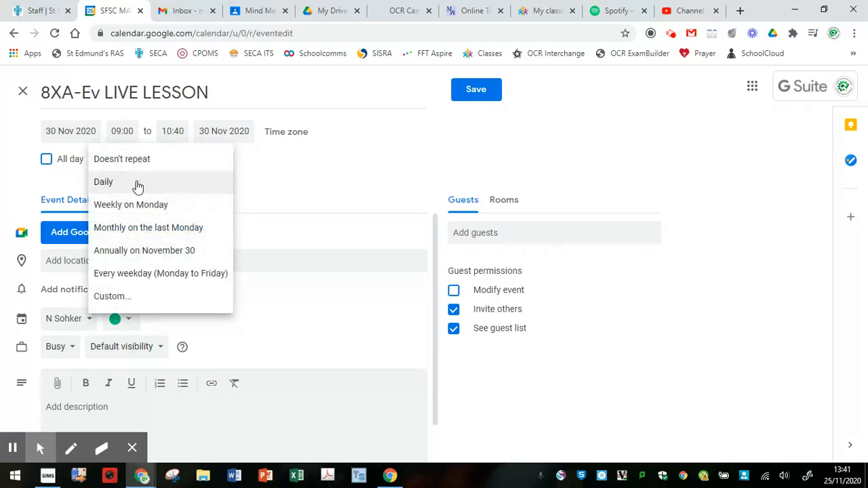
left_click(250, 167)
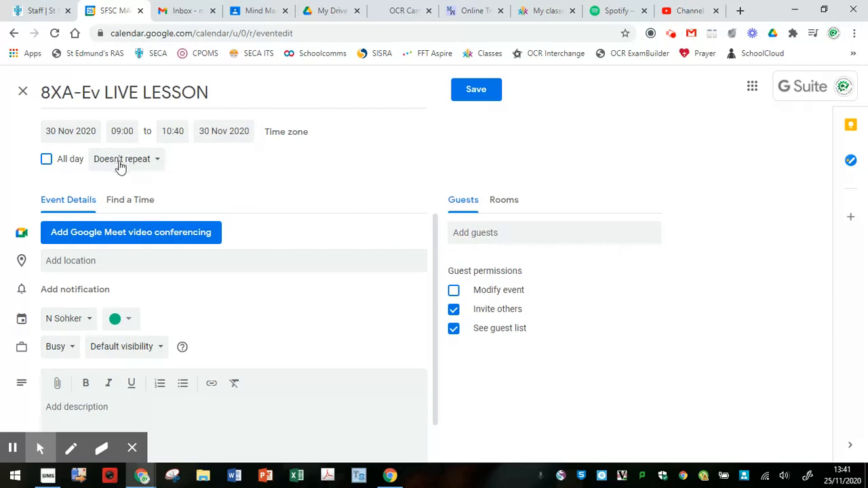
left_click(130, 237)
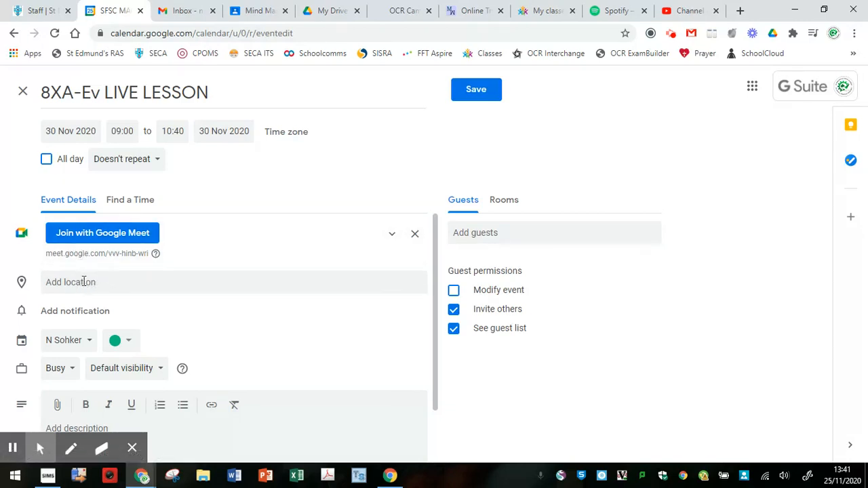
Step: Enter the event description "This will be a lesson on how to draw in isometric."
scroll(136, 323, "down", 1)
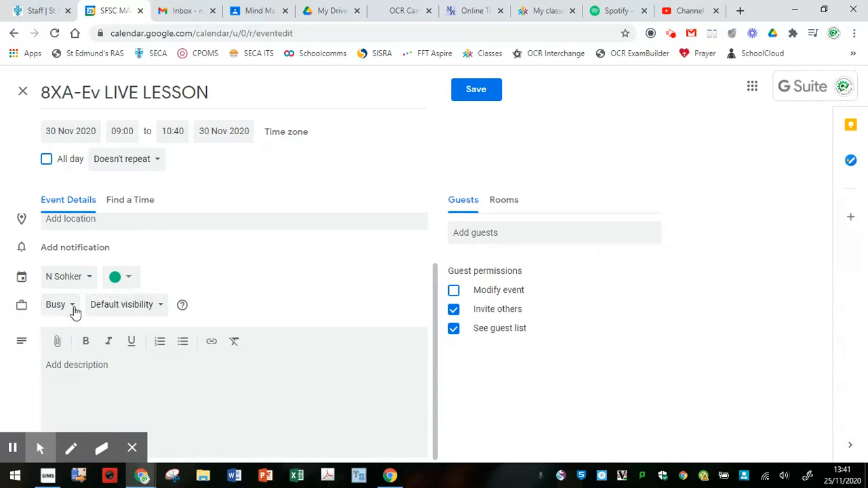
left_click(75, 368)
left_click(153, 376)
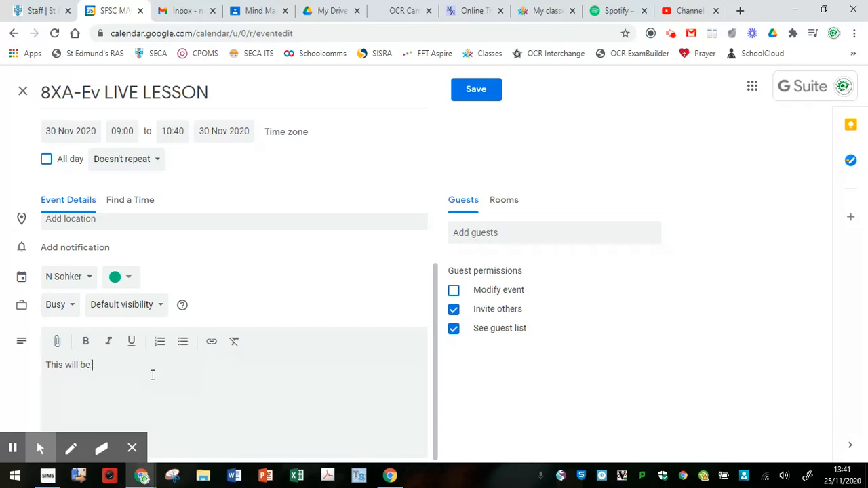
type("This will be a lesson on how to draw in isometric.")
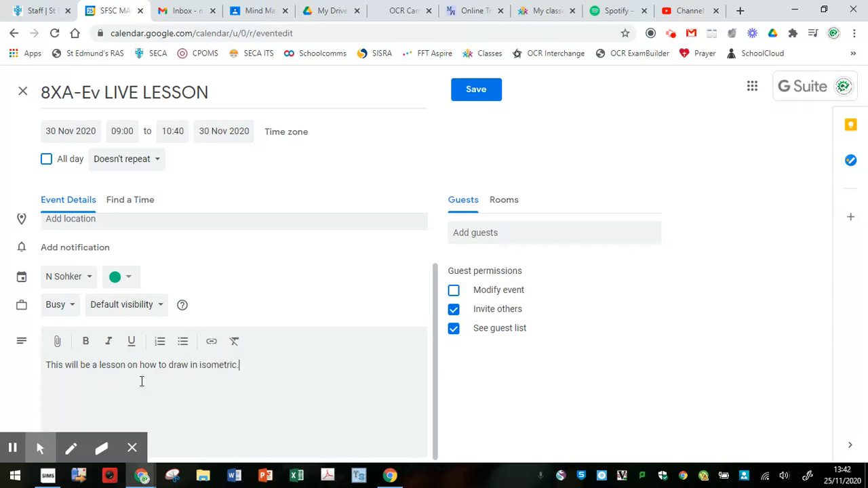
Step: Add the 8xa-ev class group as a guest and remove the guests' permission to invite others
scroll(141, 375, "down", 1)
scroll(254, 337, "up", 1)
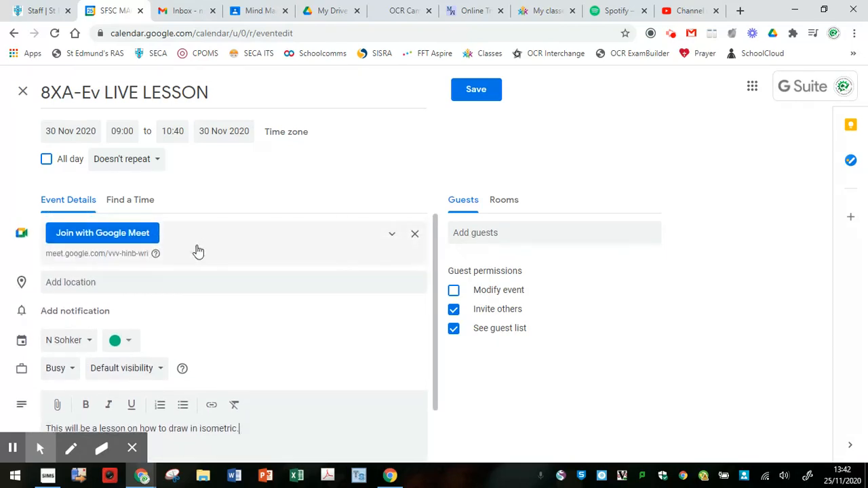
left_click(484, 233)
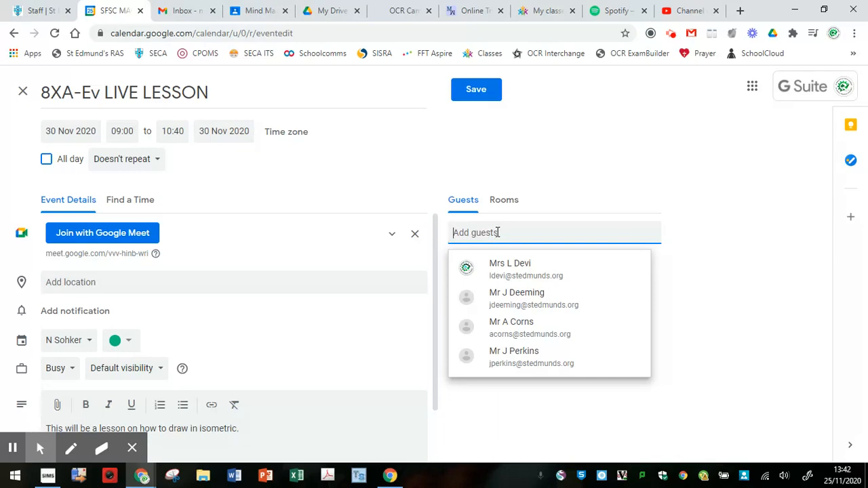
type("8xa")
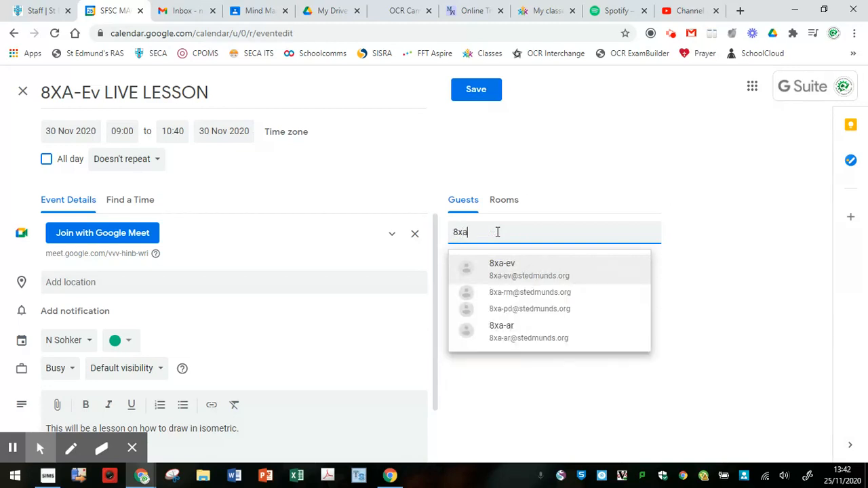
type("-ev")
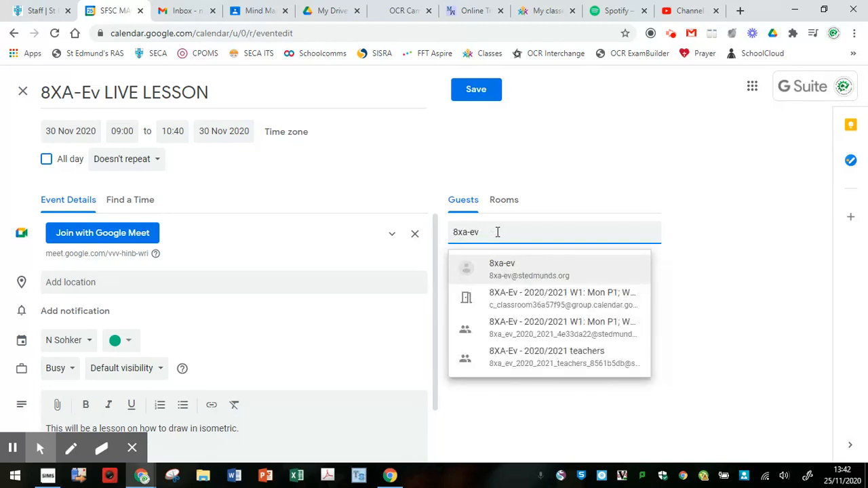
left_click(511, 272)
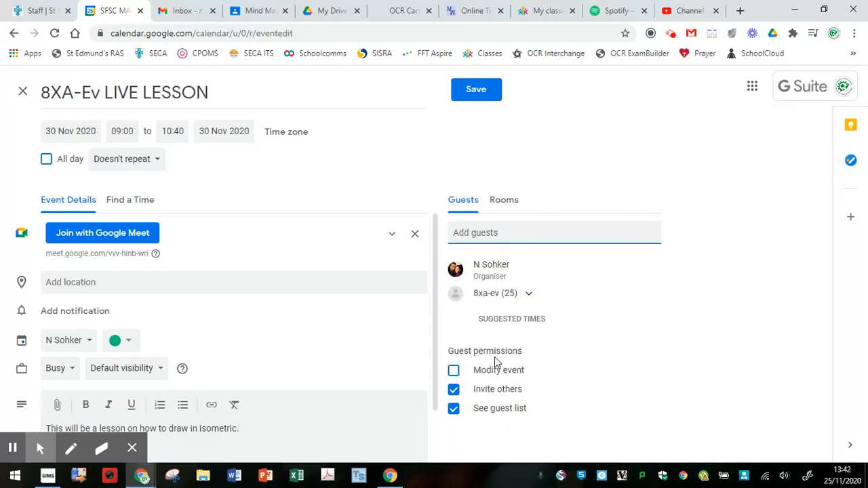
left_click(454, 391)
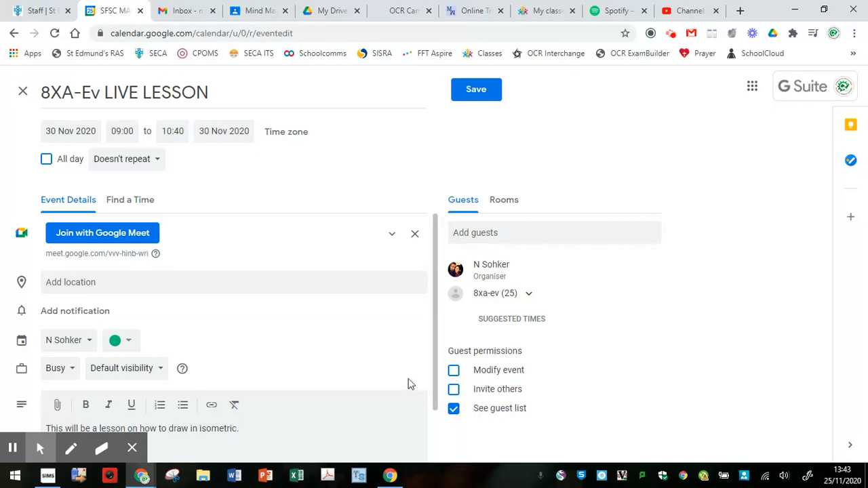
Step: Save the event and send the invitation emails to the guests
scroll(352, 365, "down", 1)
scroll(355, 363, "up", 1)
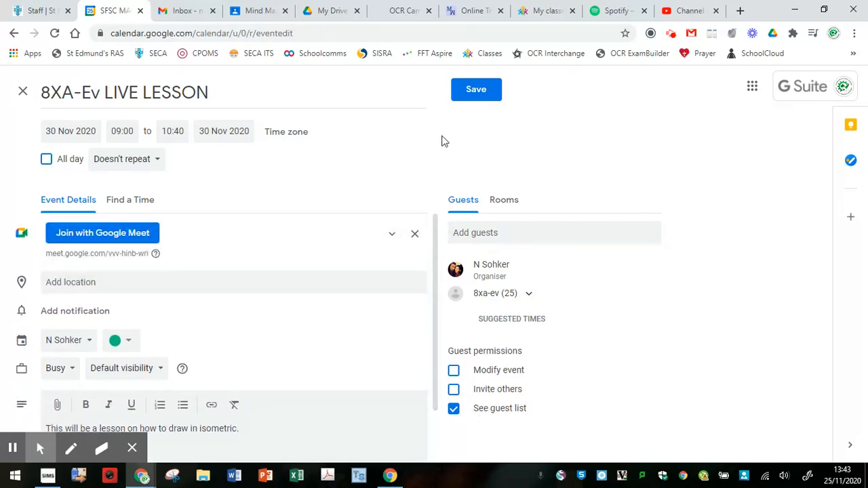
left_click(471, 98)
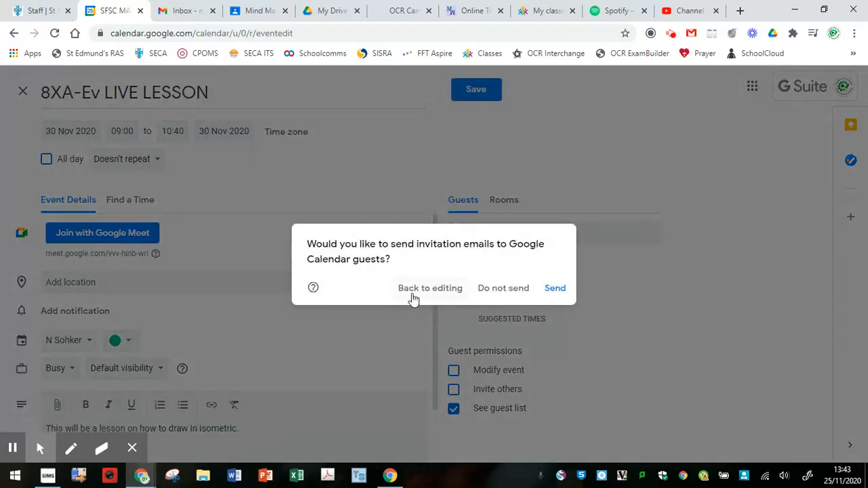
left_click(555, 291)
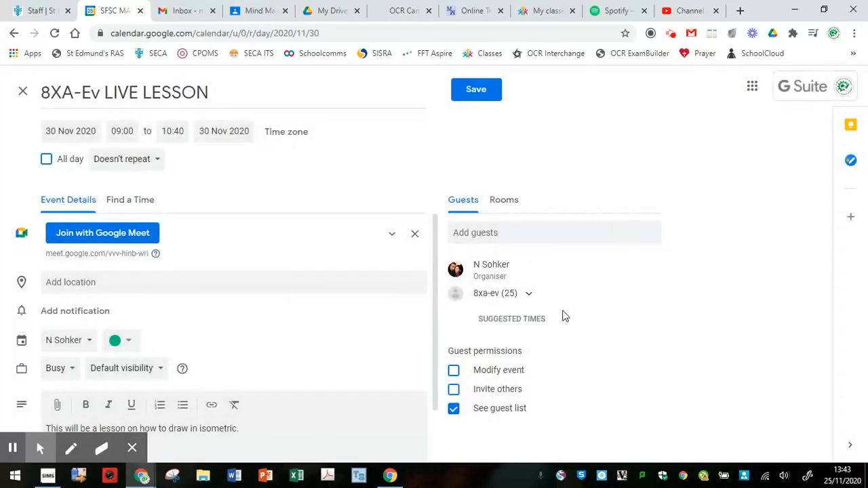